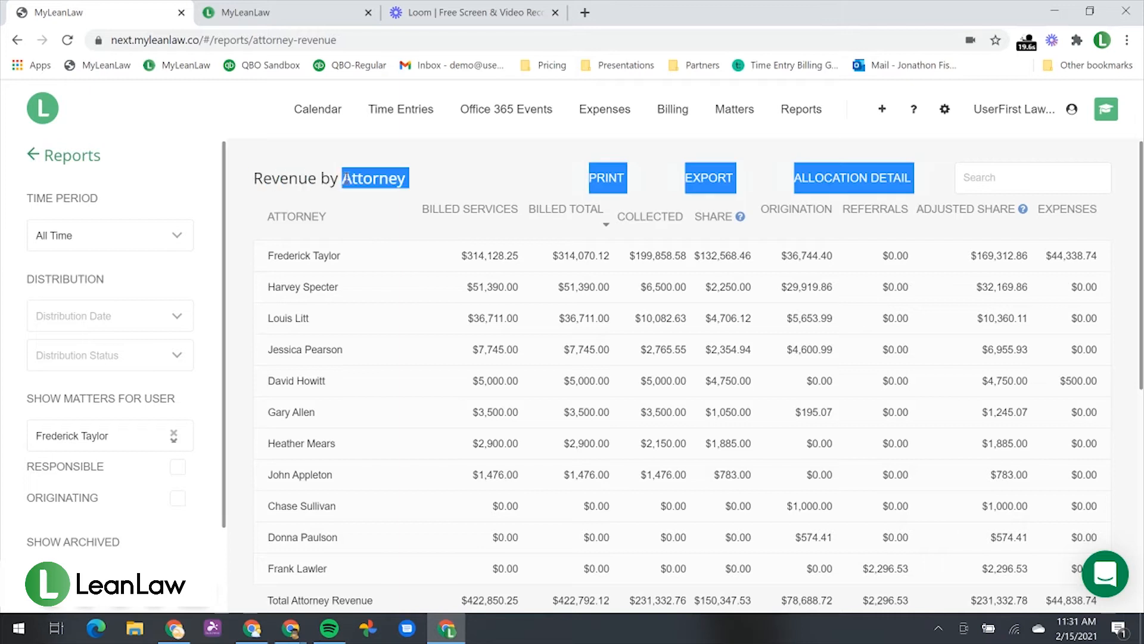
Step: Clear the text selection on the Revenue by Attorney report and switch to the billing Distribution payments page
click(349, 179)
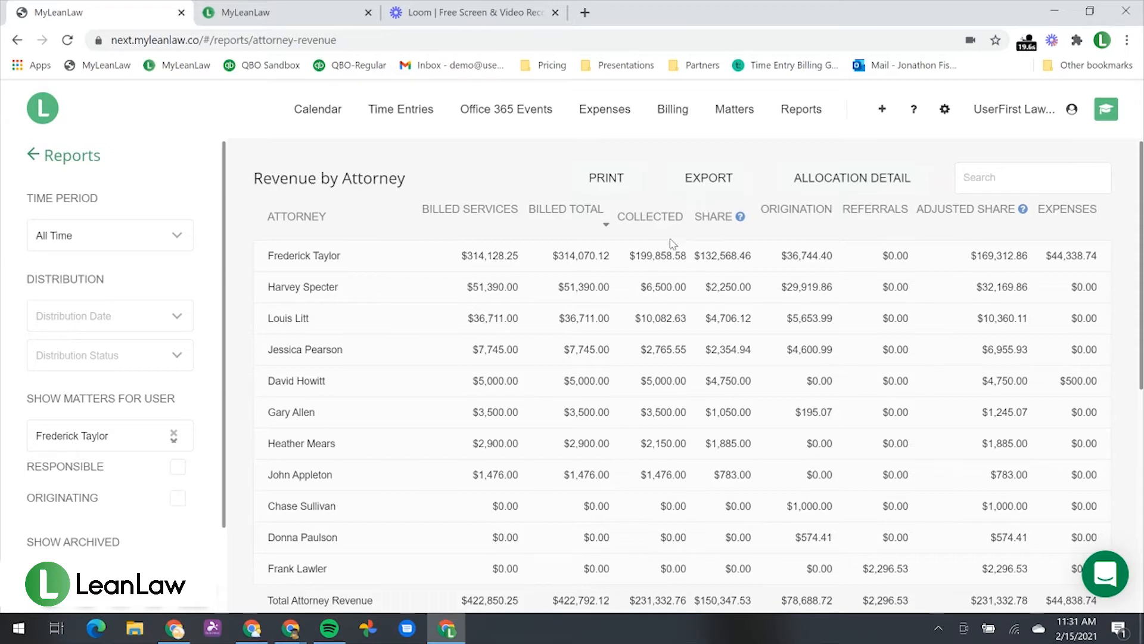
click(708, 189)
click(316, 19)
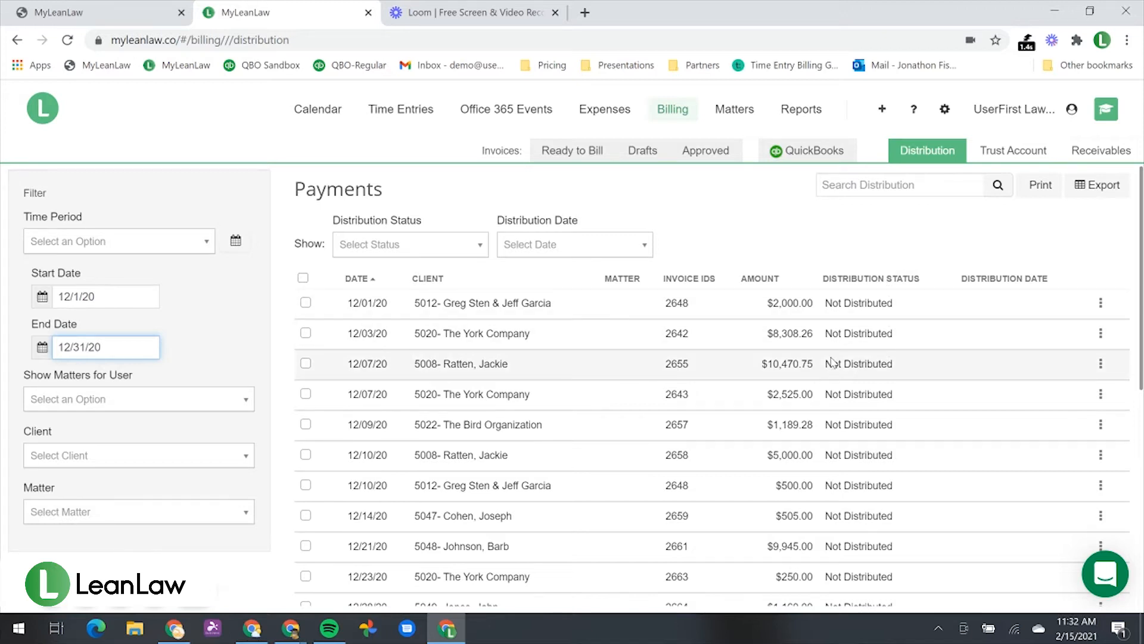
Step: Look through the payments dated 12/1/20 to 12/31/20 and the available distribution status filter options
scroll(832, 362, down, 4)
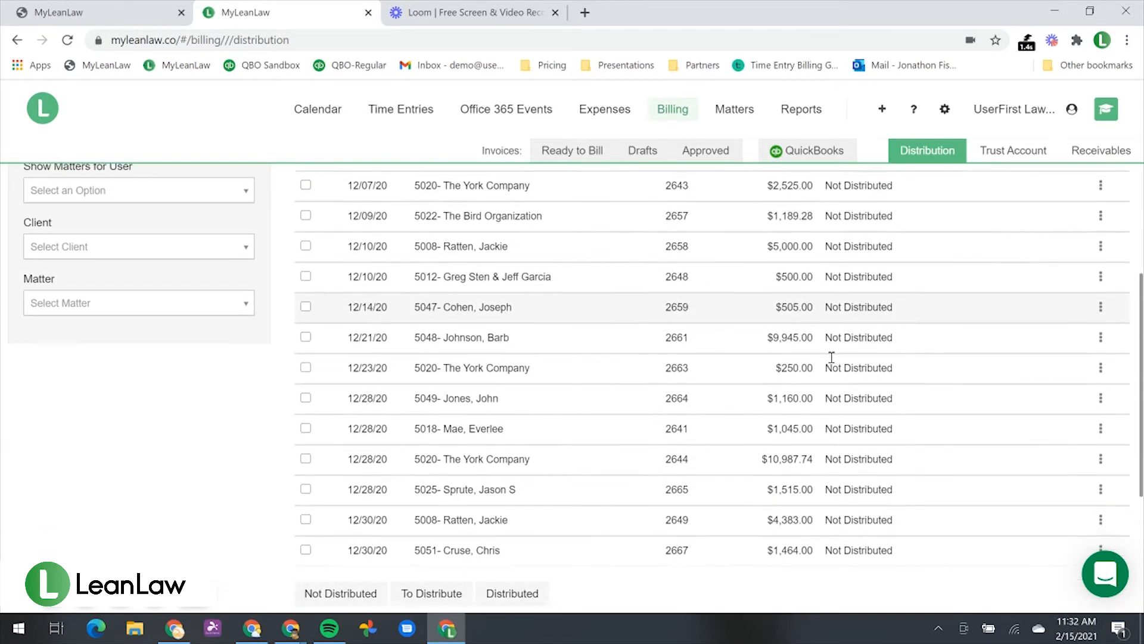
scroll(832, 357, up, 4)
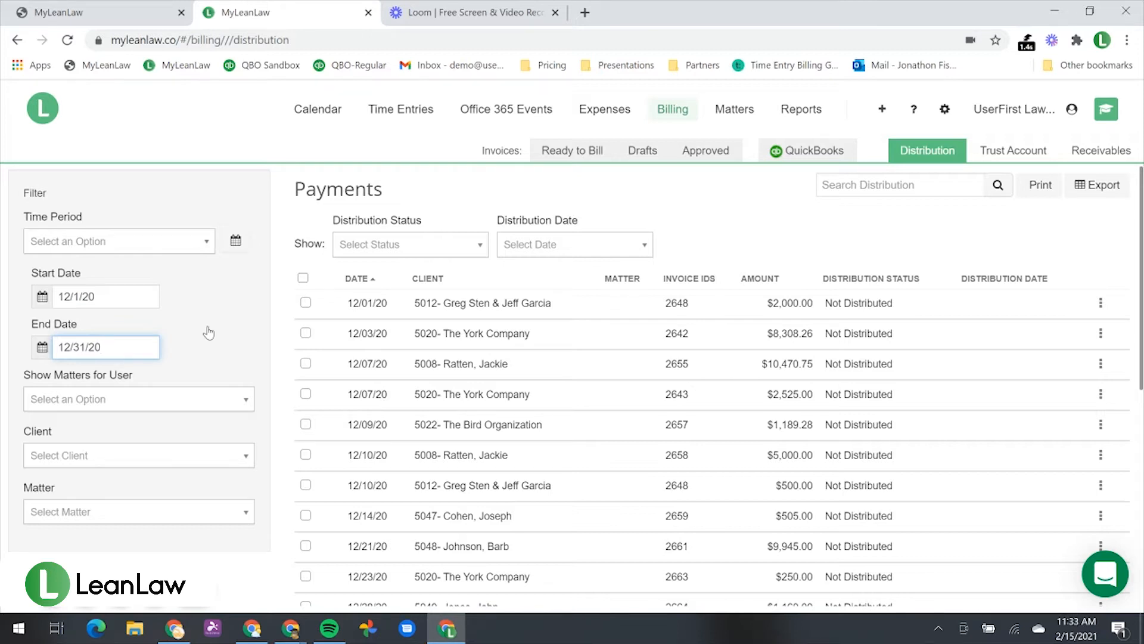
click(359, 246)
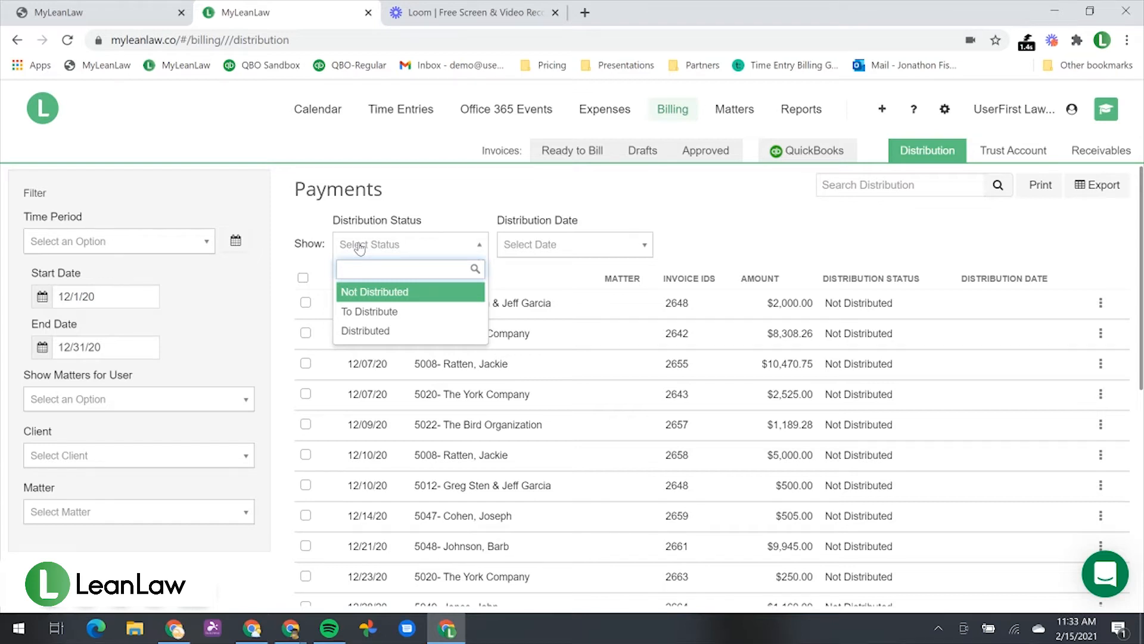
click(127, 321)
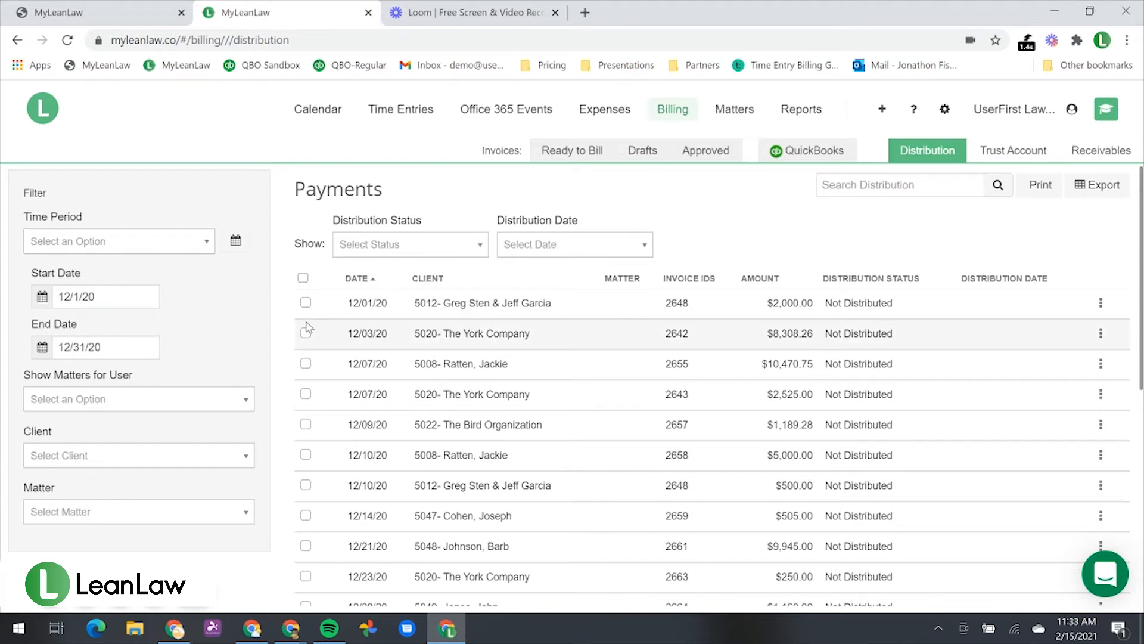
Step: Mark all listed payments as To Distribute under a new distribution dated 12/31/20
click(303, 278)
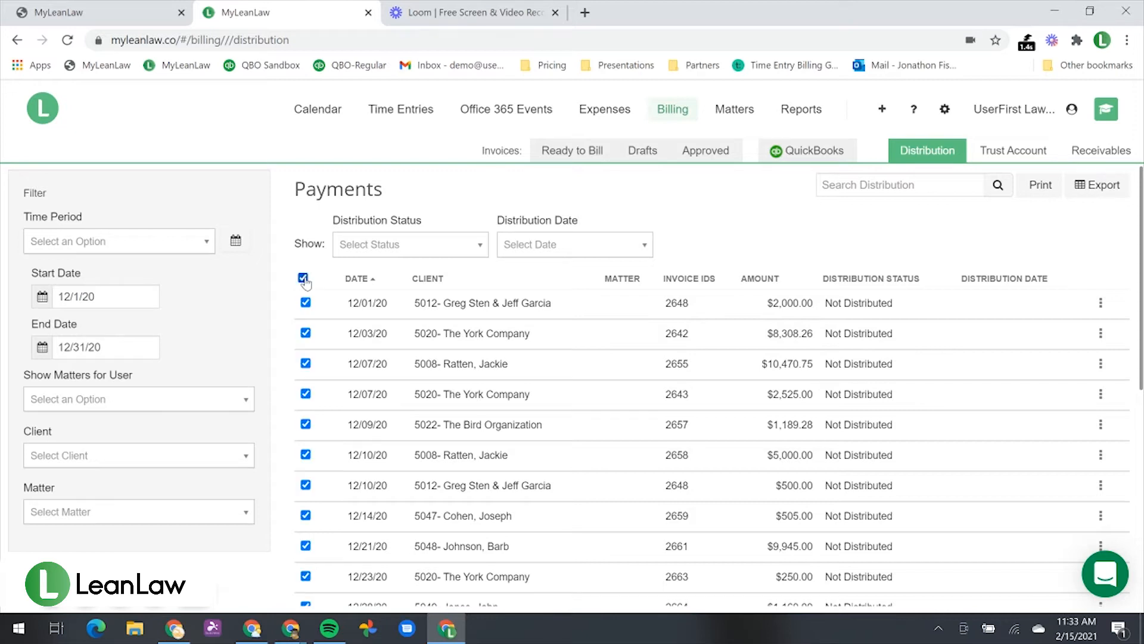
scroll(324, 264, down, 7)
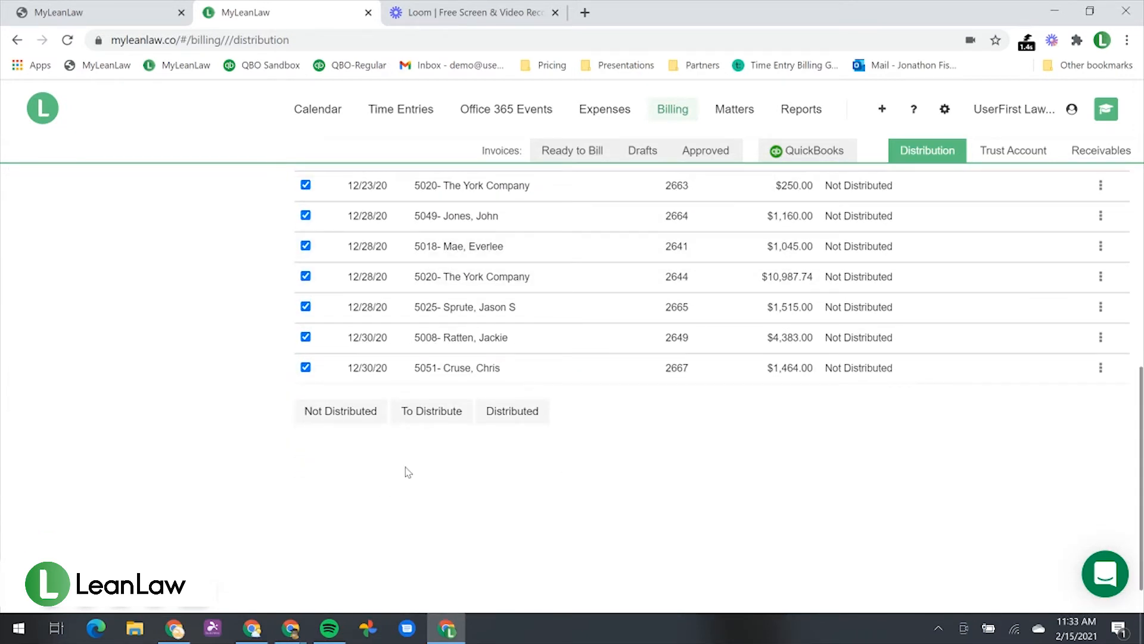
click(430, 417)
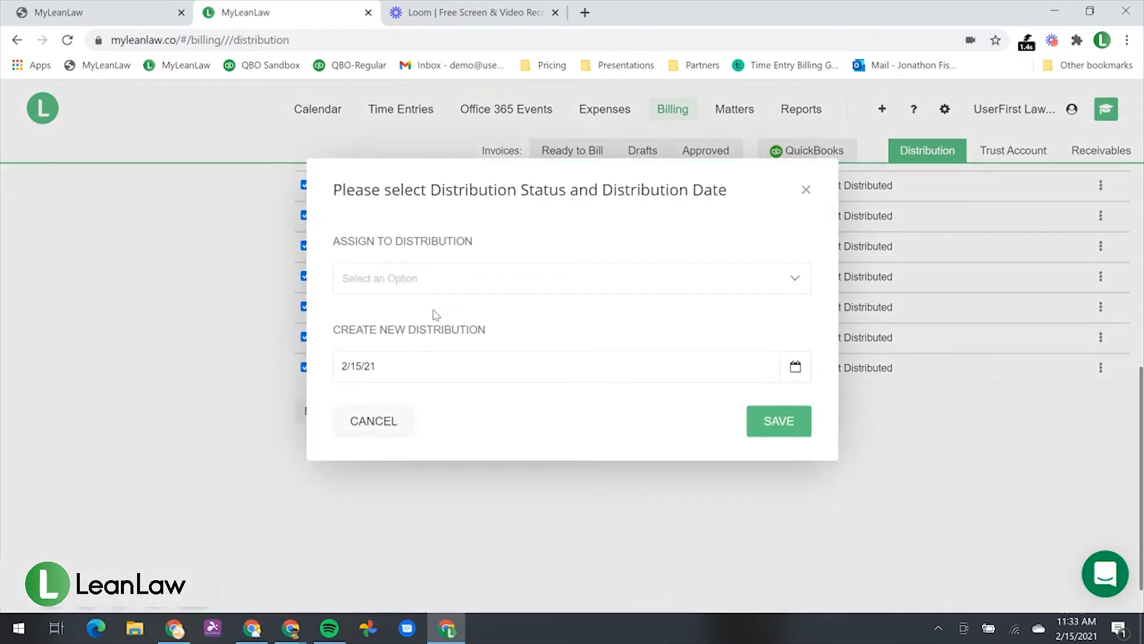
click(450, 293)
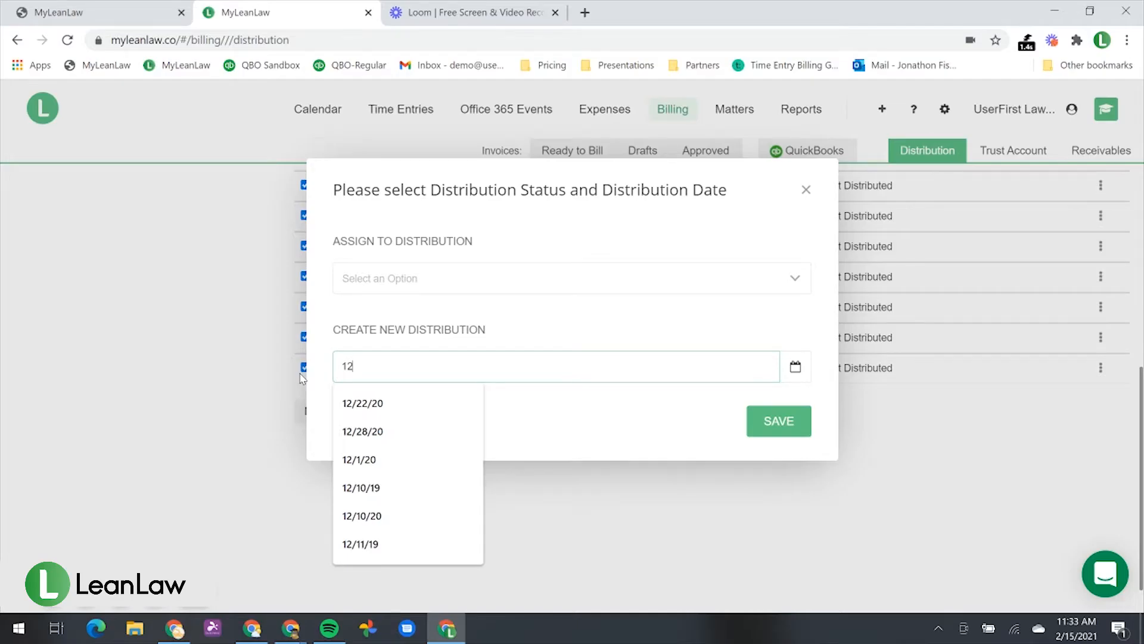
text(/31/20)
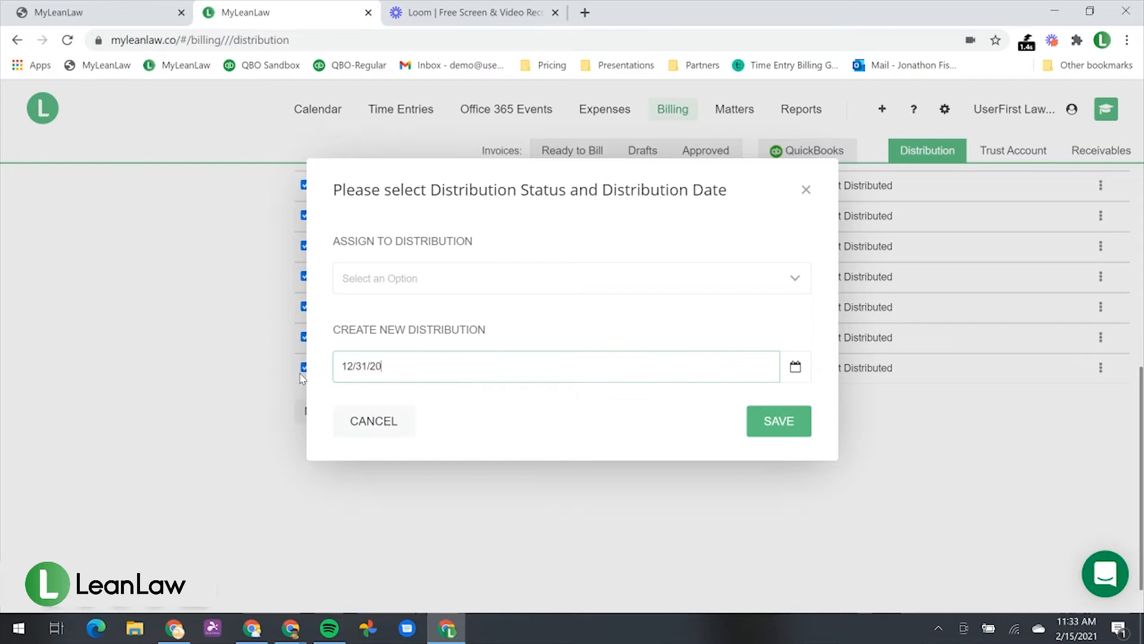
click(771, 422)
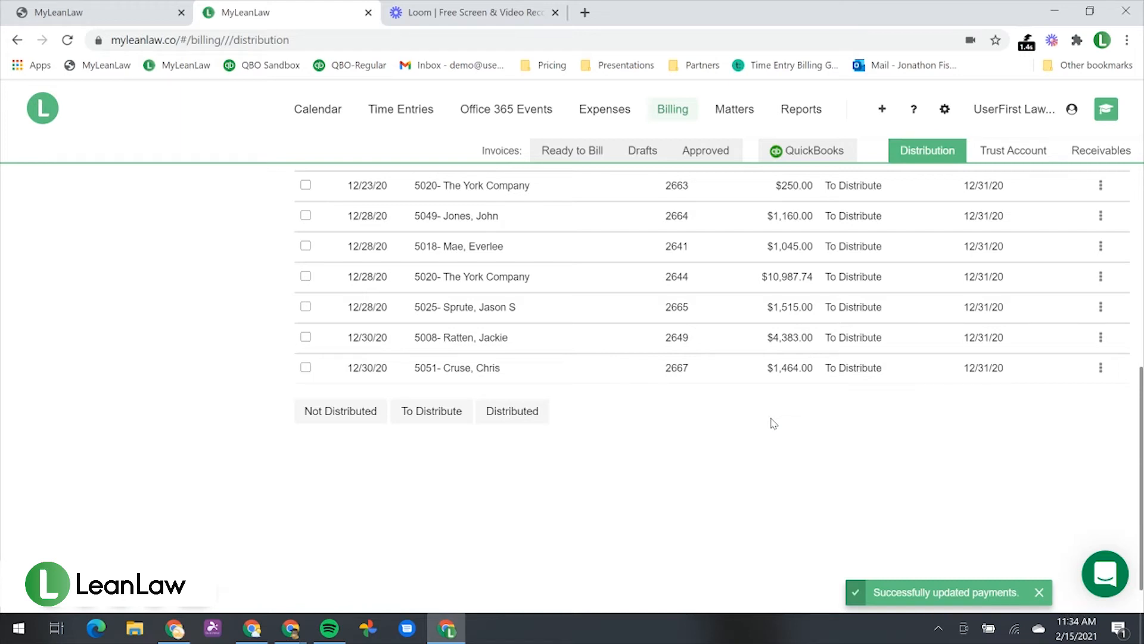
Step: Review the distribution status and date of the listed payments, leaving the first payment unselected
scroll(774, 464, up, 5)
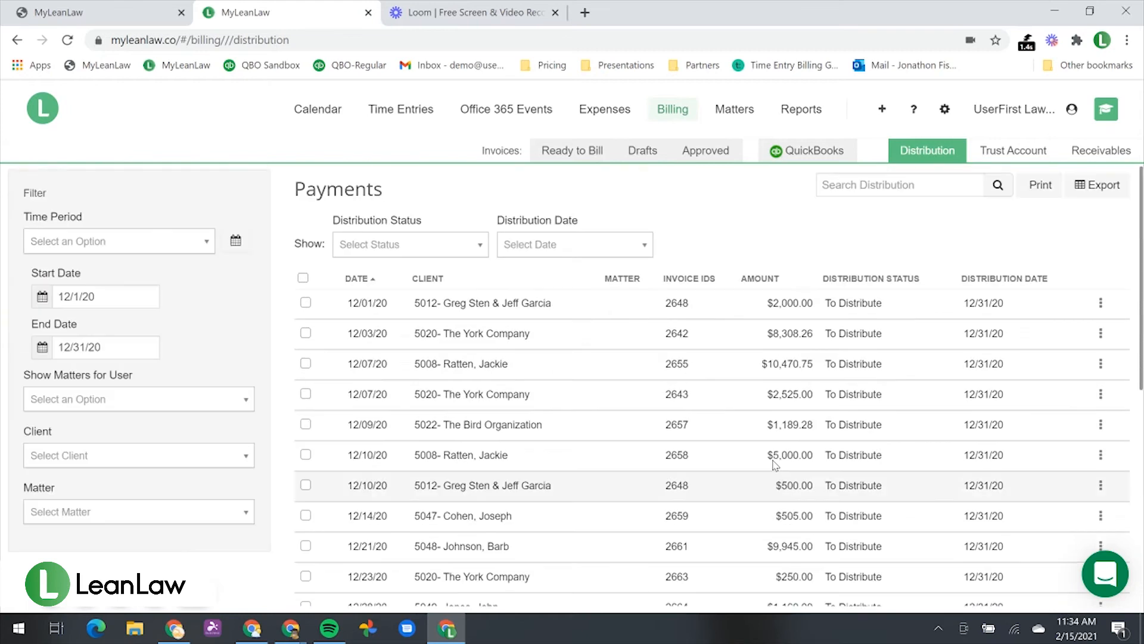
scroll(774, 465, down, 3)
scroll(773, 460, down, 2)
scroll(773, 460, up, 5)
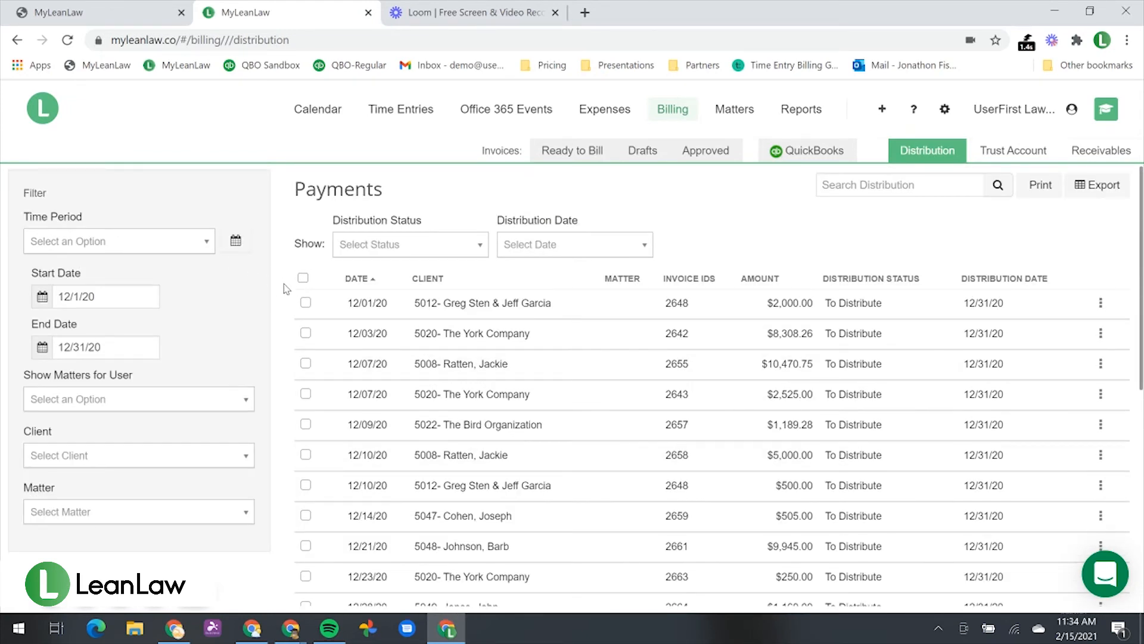
click(306, 303)
click(306, 303)
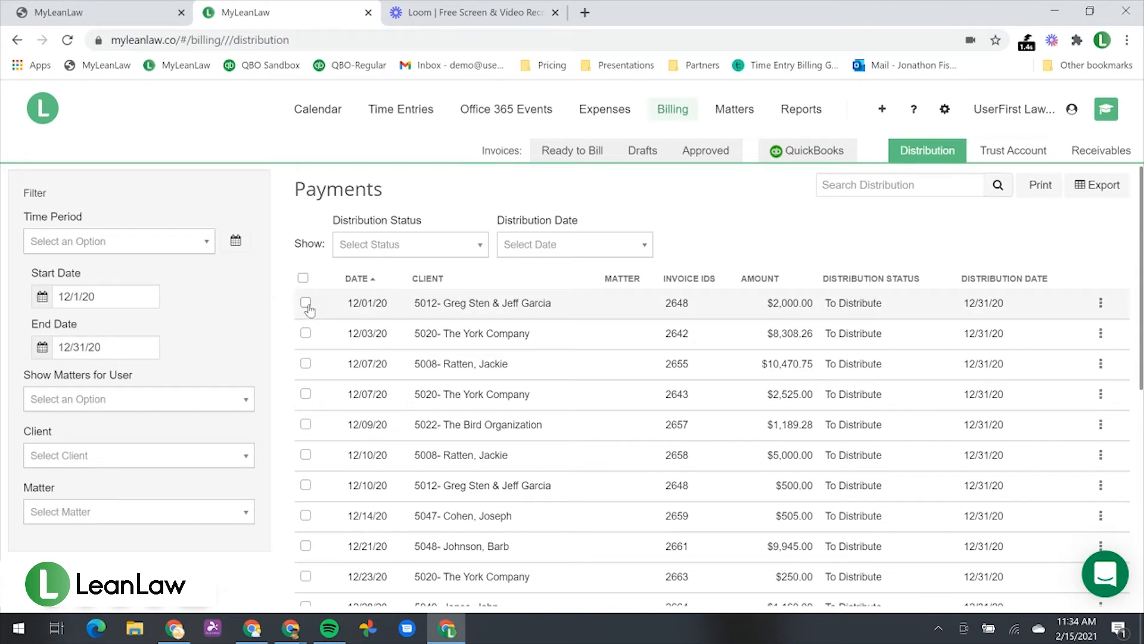
Step: Mark all listed payments as Distributed and assign them to the existing 12/31/20 distribution
click(302, 279)
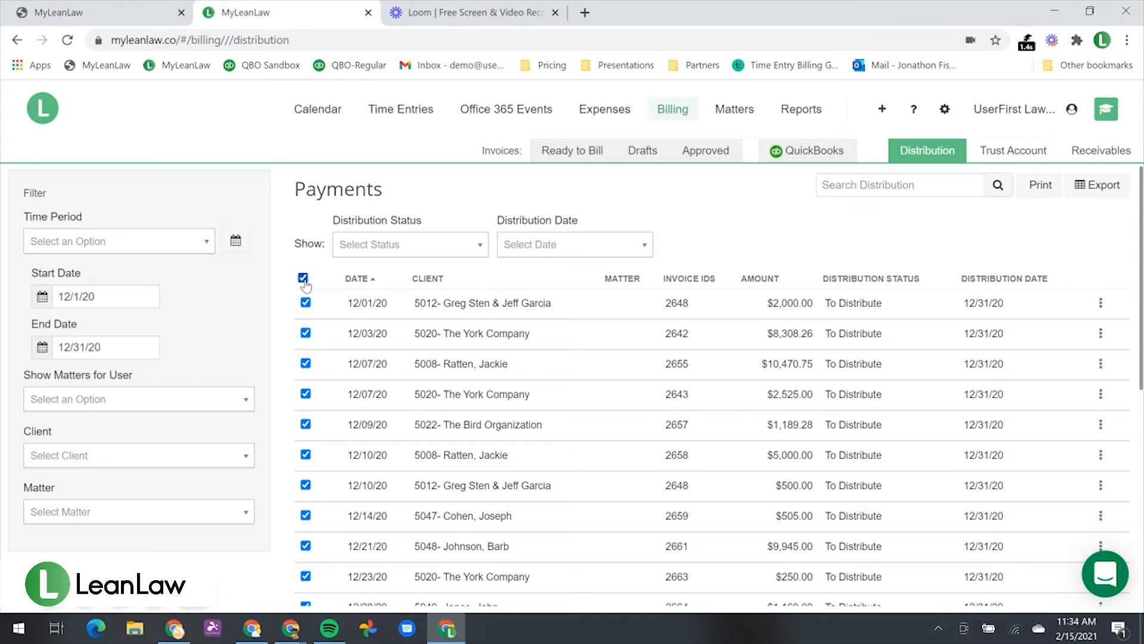
scroll(304, 284, down, 10)
click(519, 413)
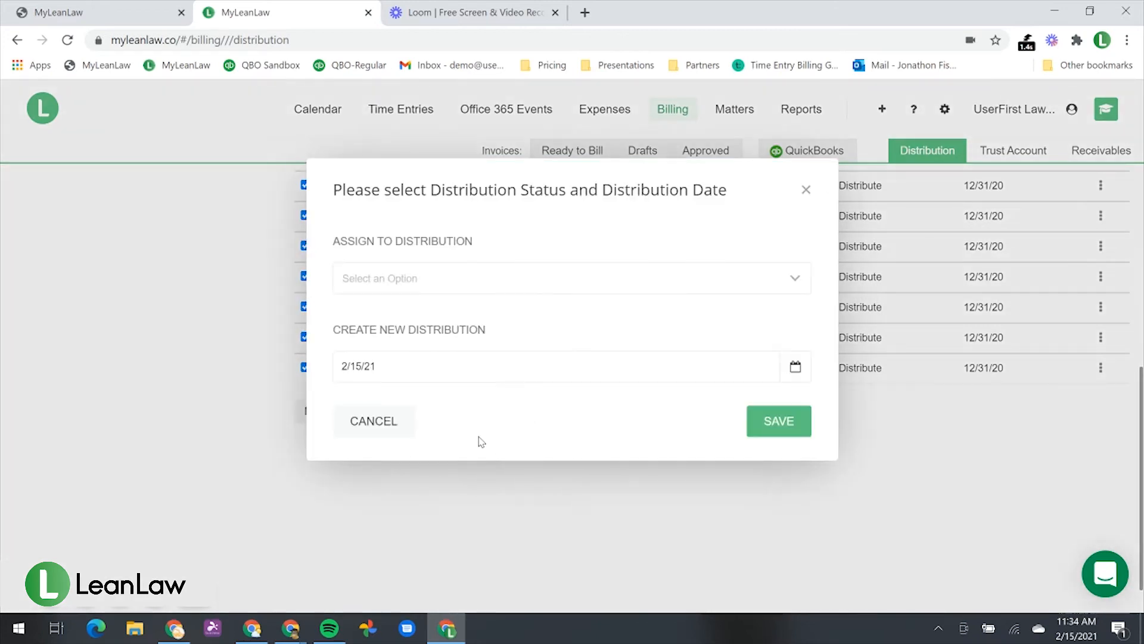
click(460, 292)
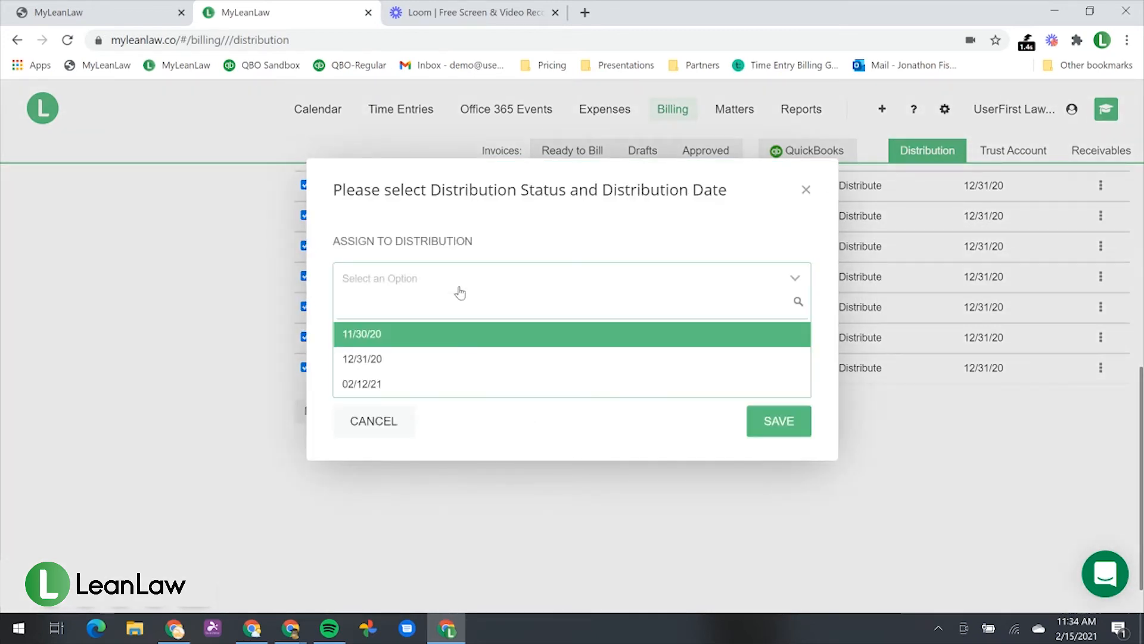
click(442, 358)
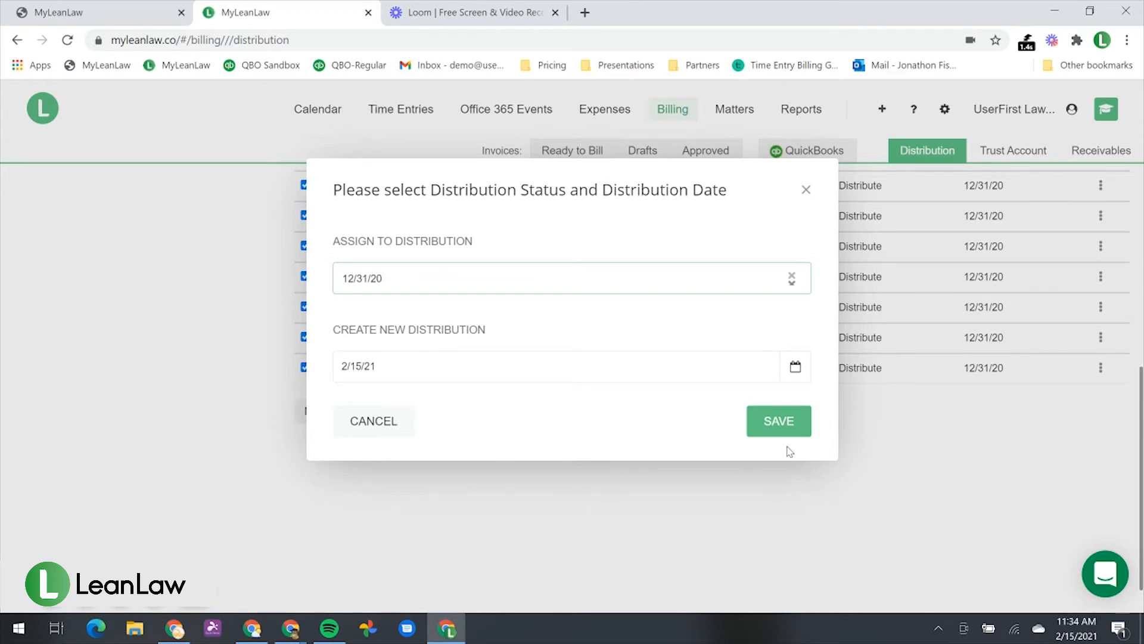
click(792, 425)
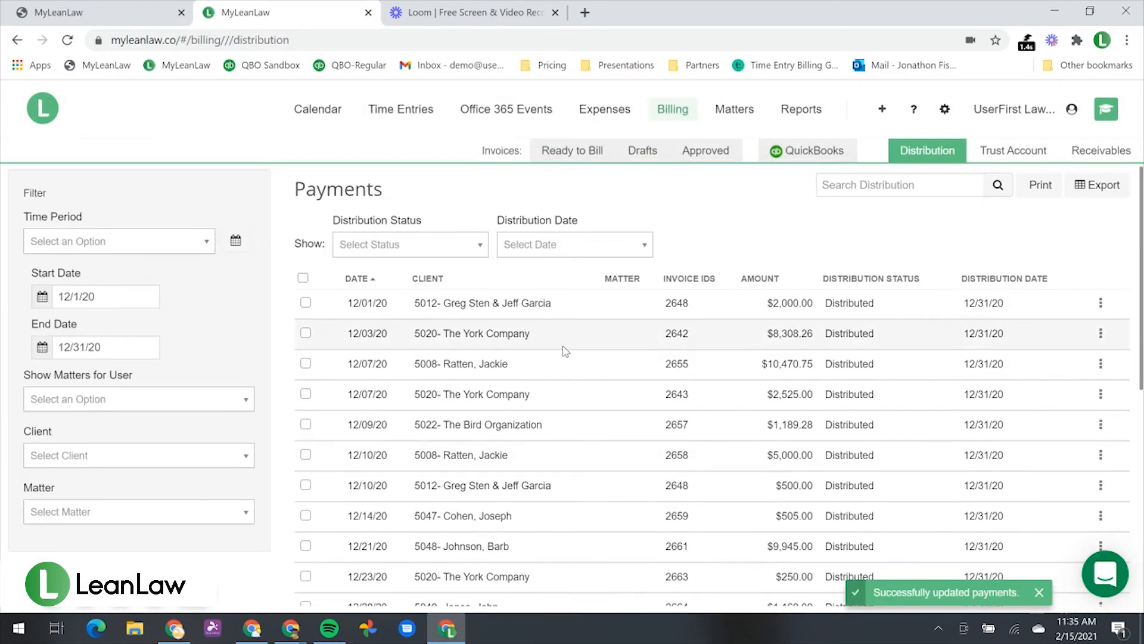
Step: Filter the payments by distribution date 12/31/20 and look through the matching entries
click(556, 249)
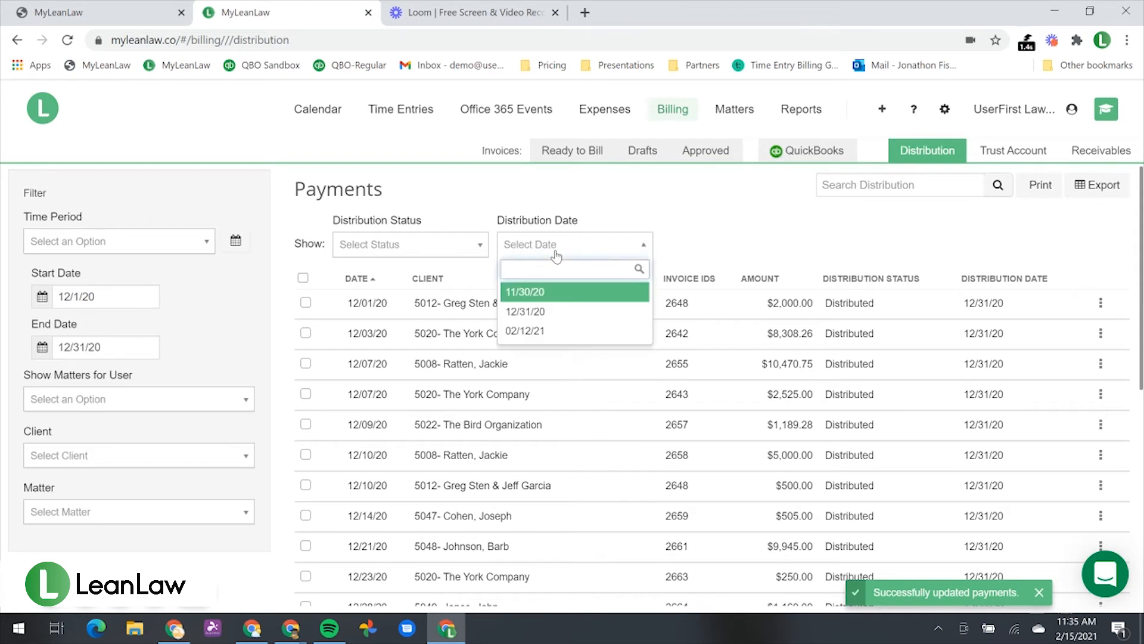
click(539, 310)
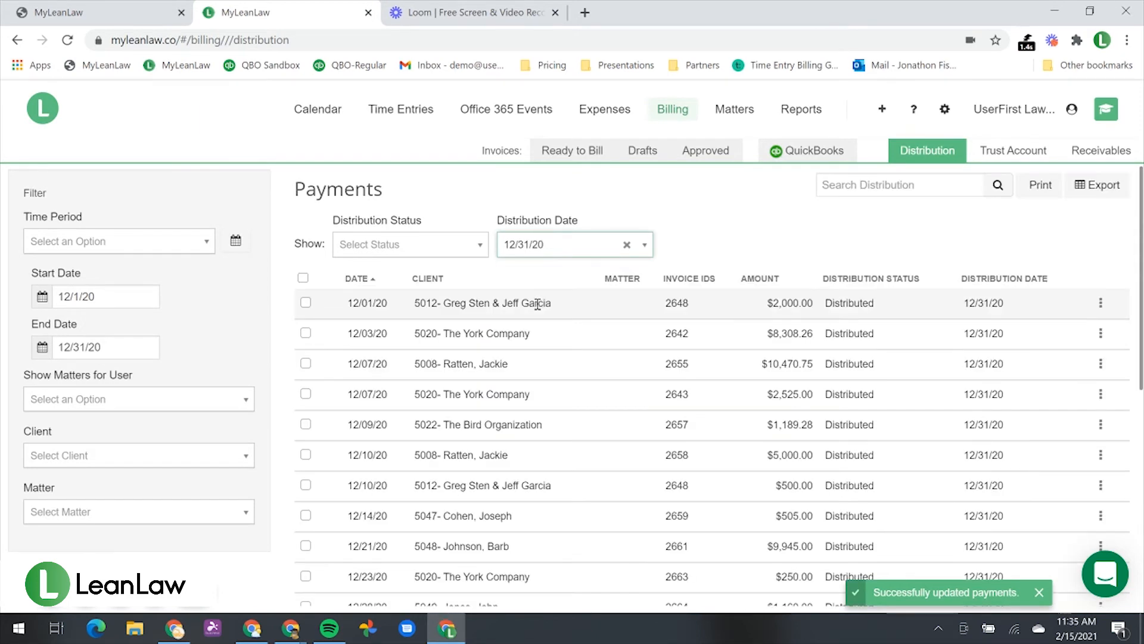
scroll(538, 304, down, 6)
scroll(538, 305, up, 4)
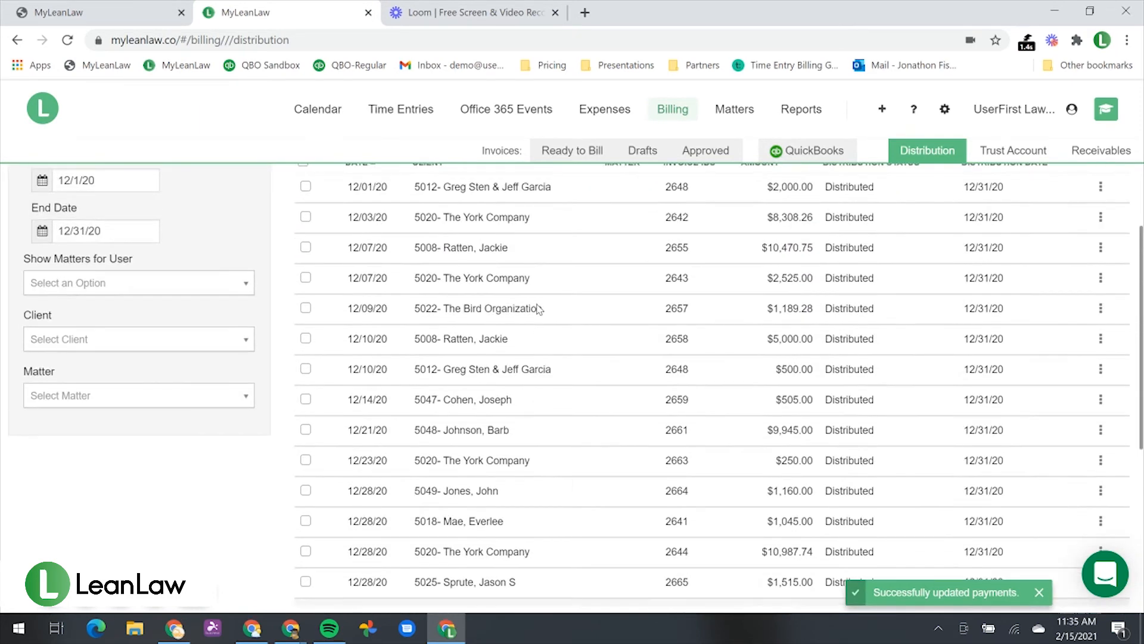
scroll(538, 308, up, 2)
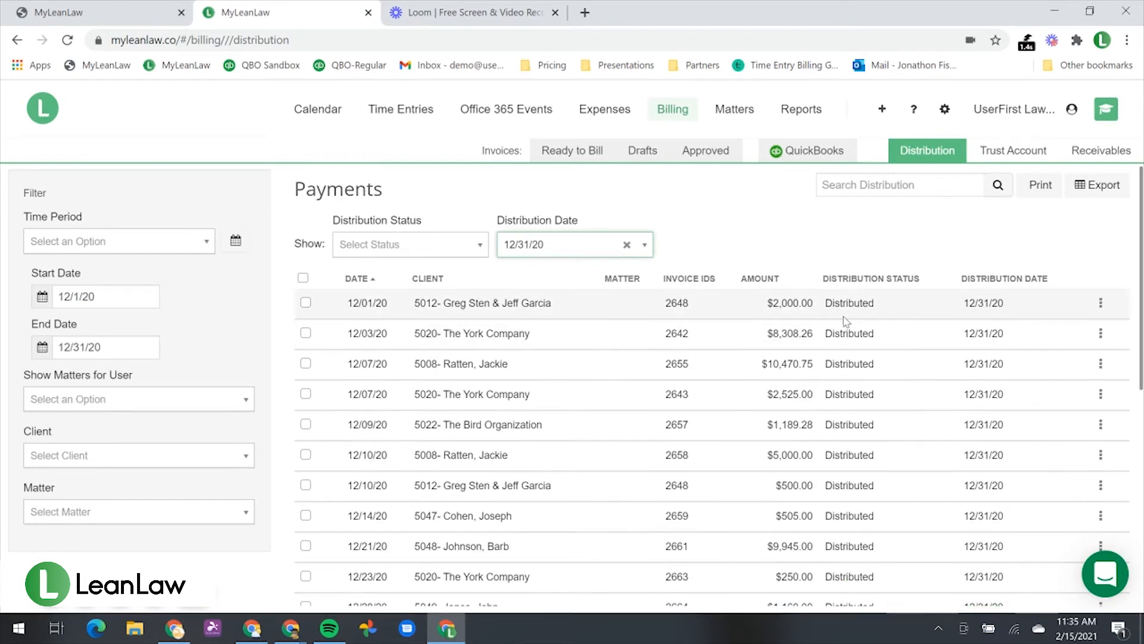
click(1101, 304)
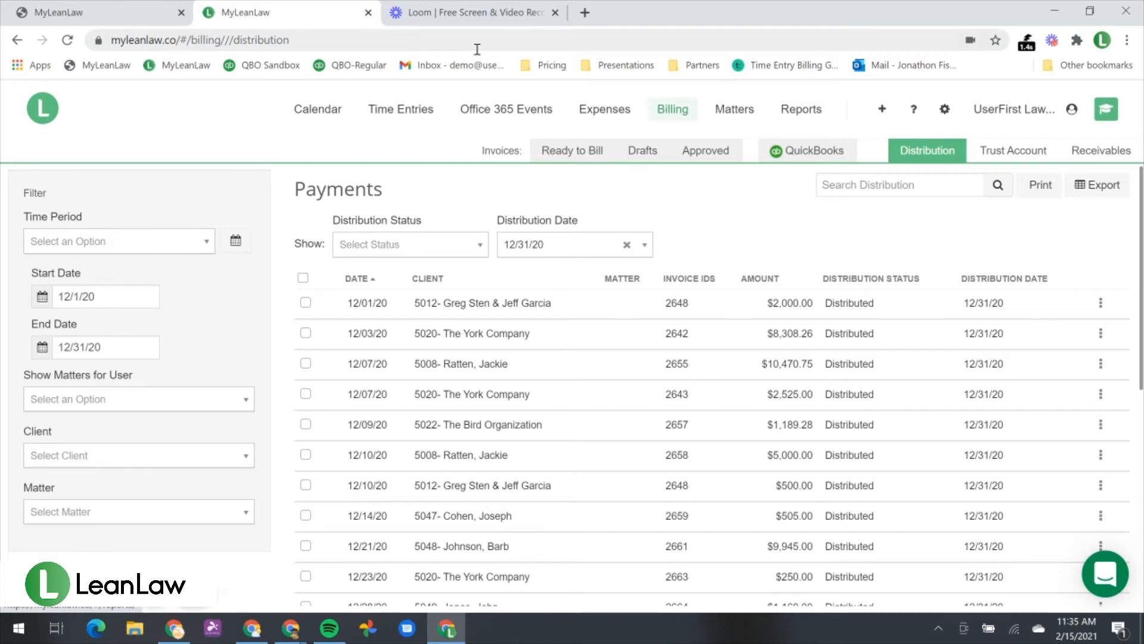
Step: Return to the Revenue by Attorney report and check its time period and distribution date filter options
click(84, 12)
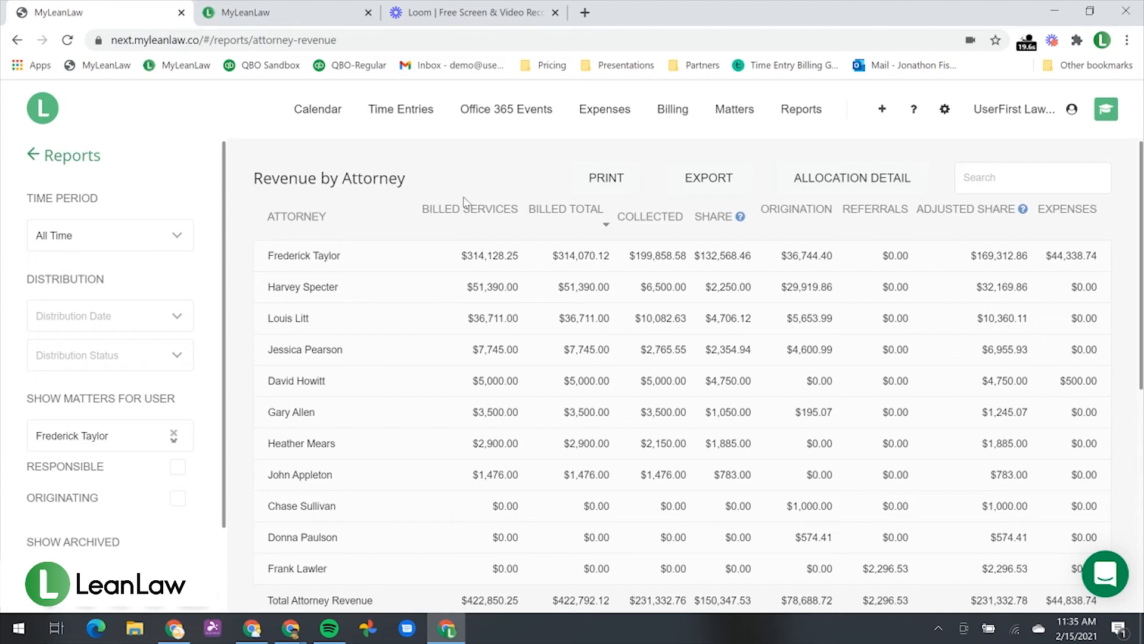
click(72, 248)
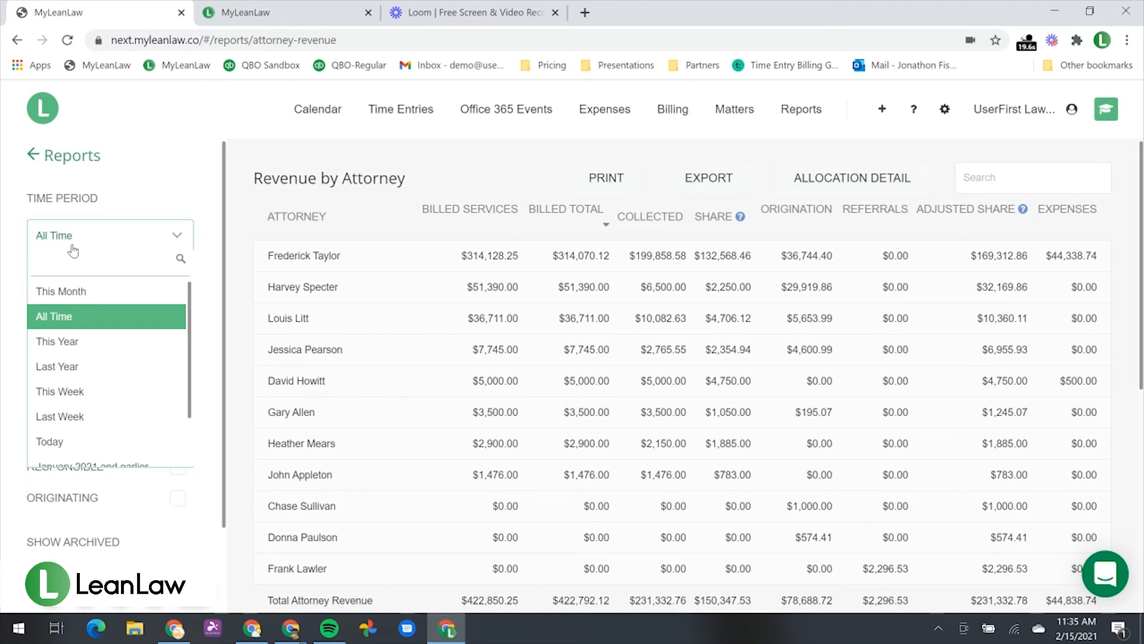
click(114, 197)
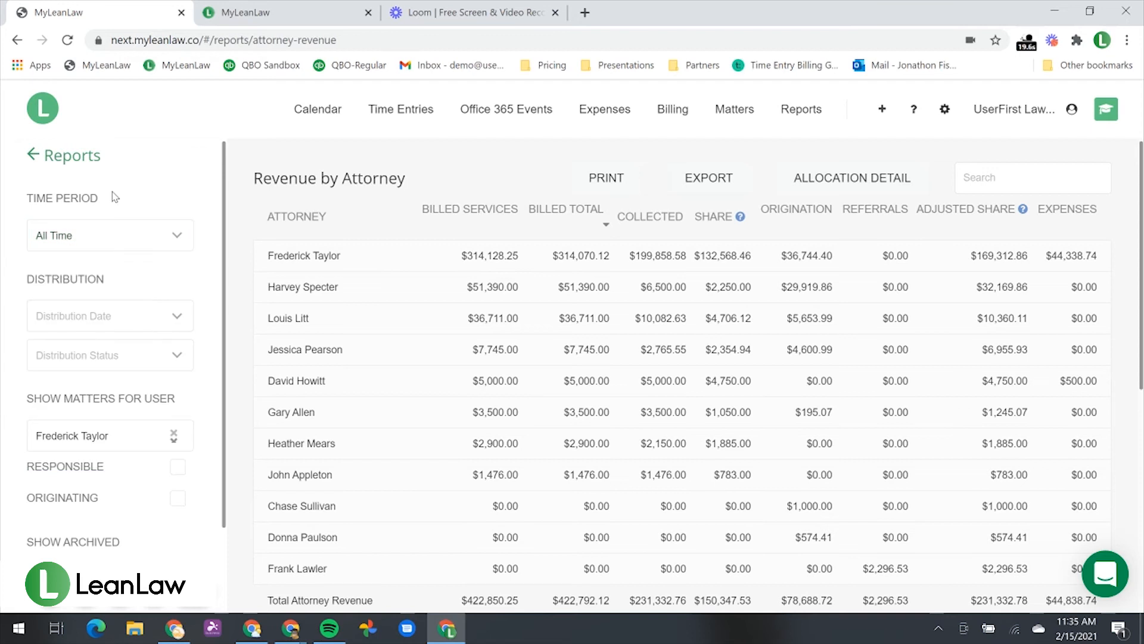
click(89, 331)
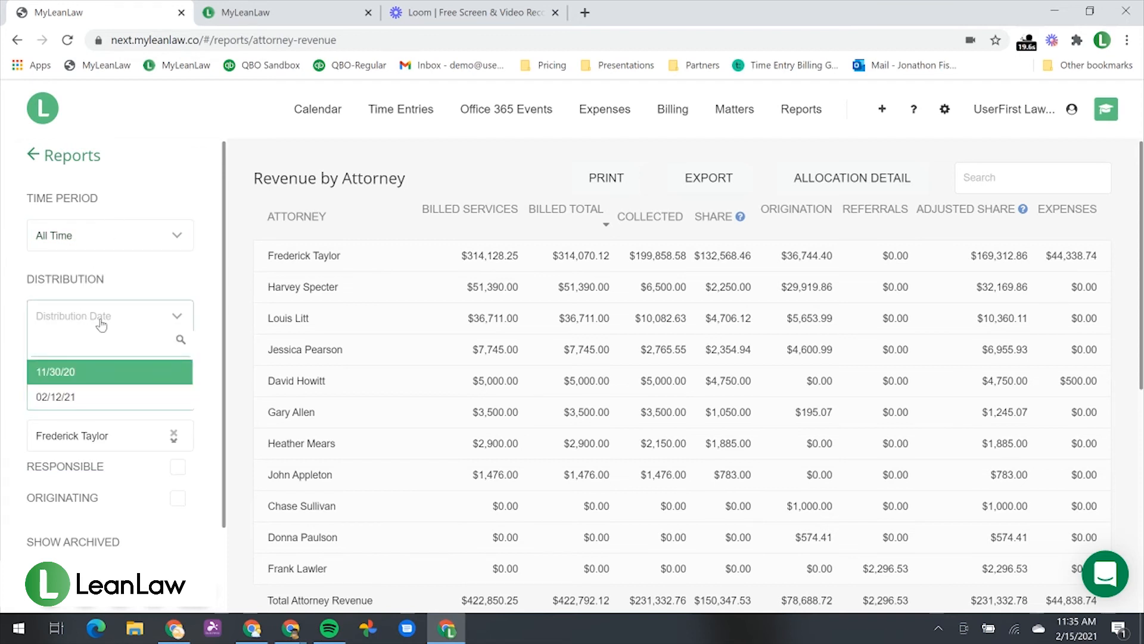
click(165, 207)
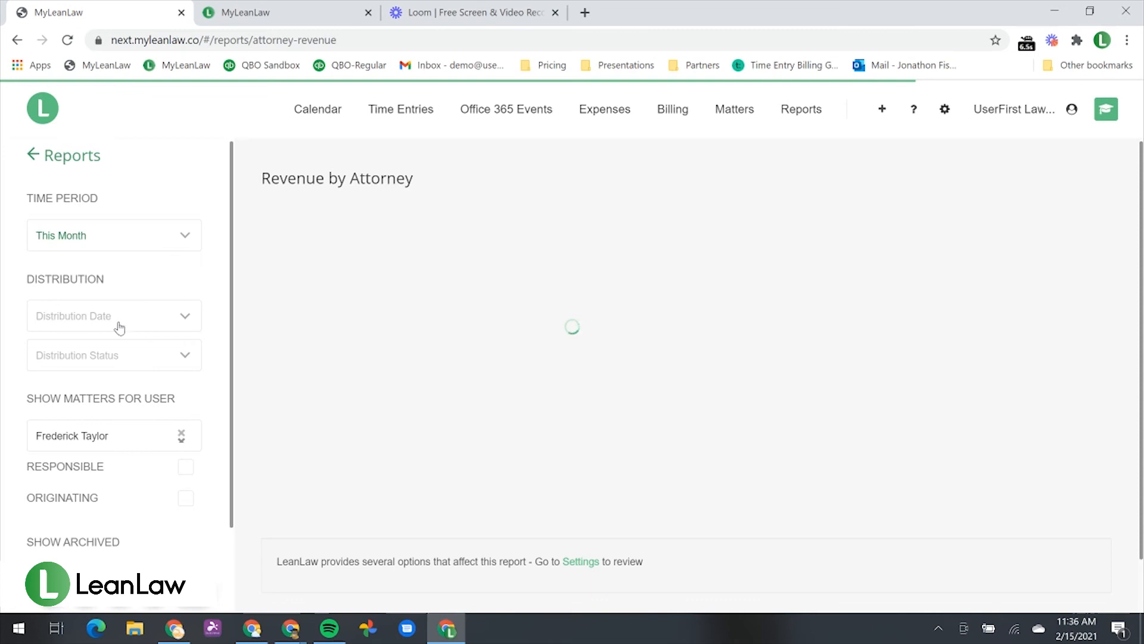
Step: Filter the Revenue by Attorney report to distribution date 12/31/20 and status Distributed, and compare it with the payments list
click(120, 321)
click(120, 397)
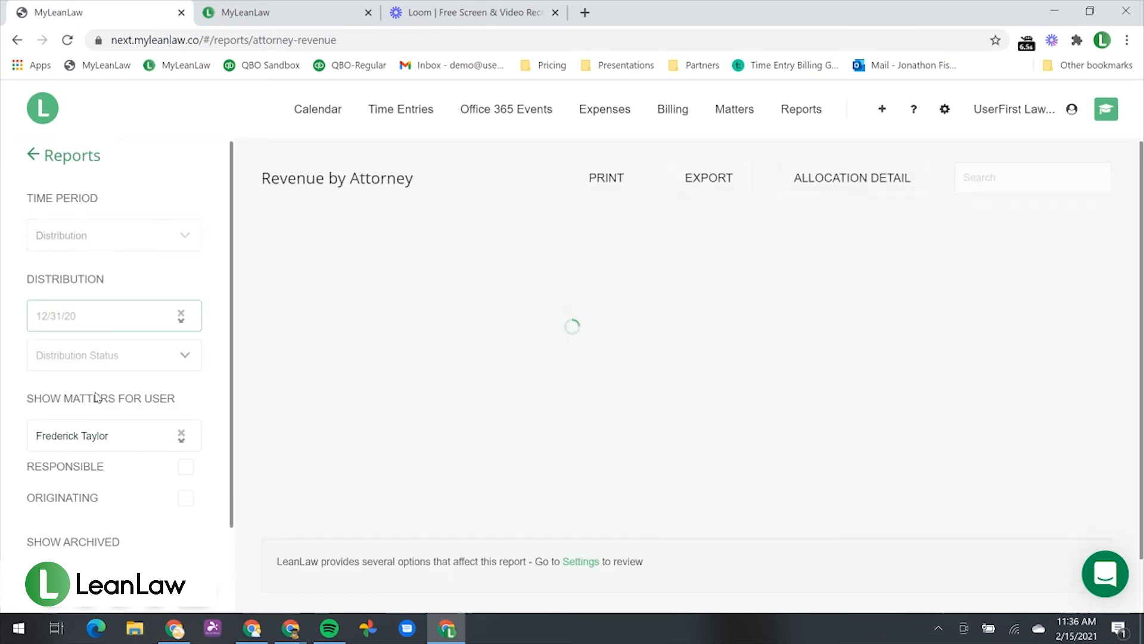
click(120, 370)
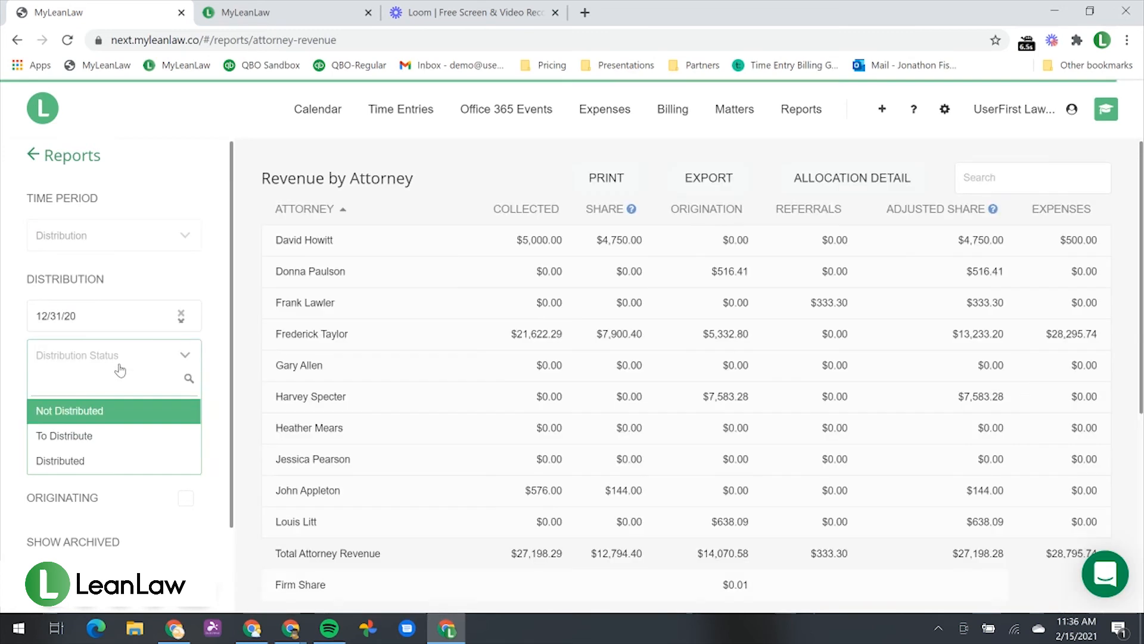
click(99, 461)
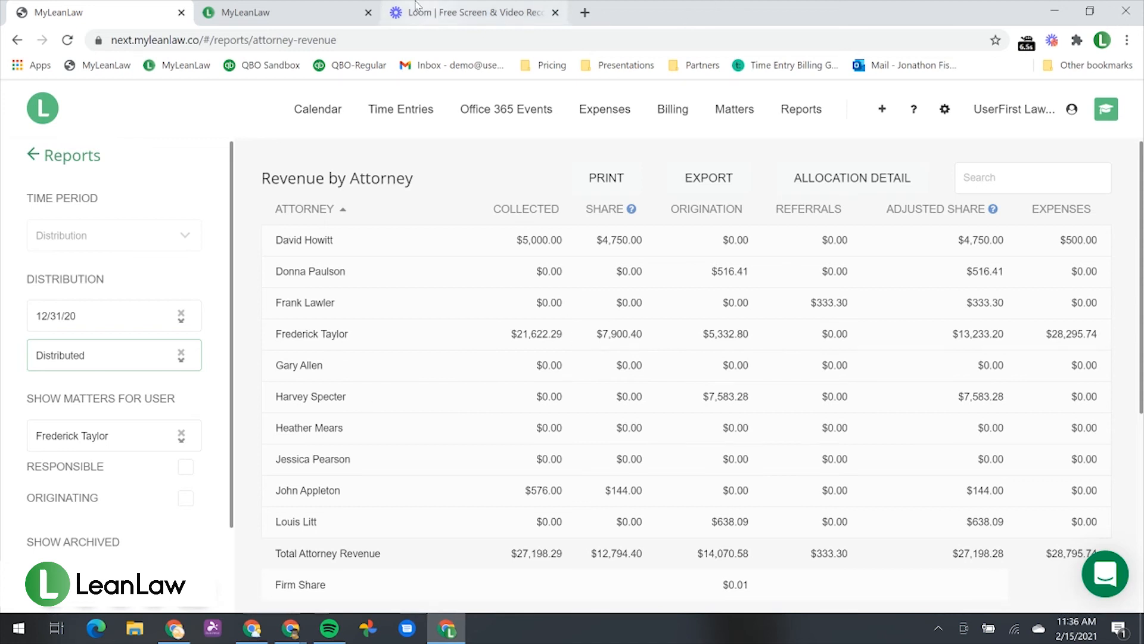
click(326, 22)
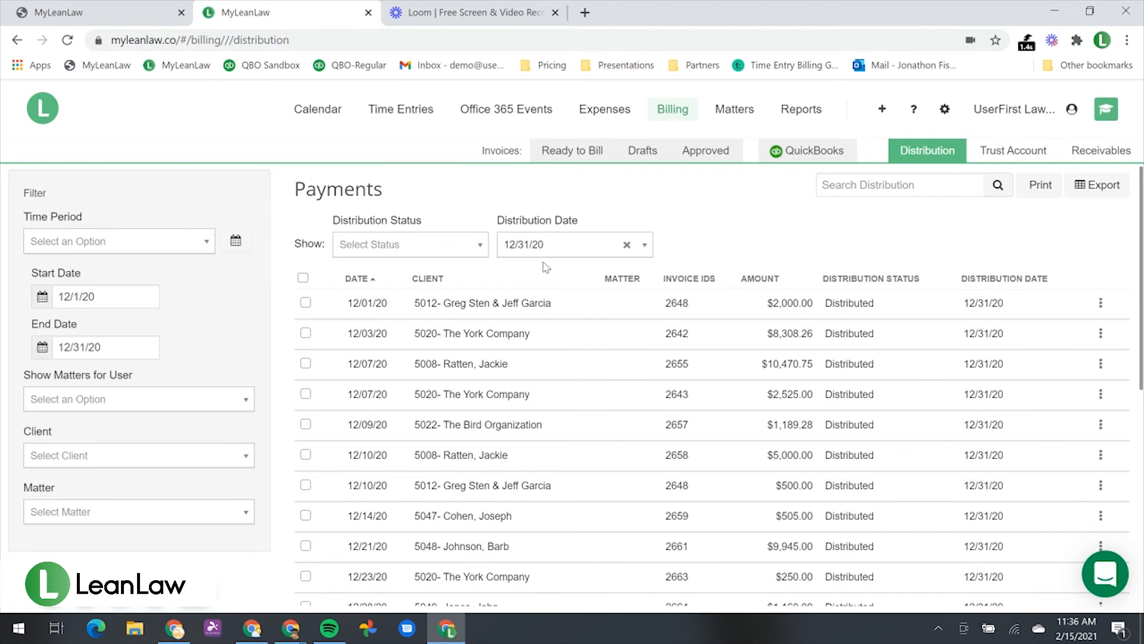
click(62, 12)
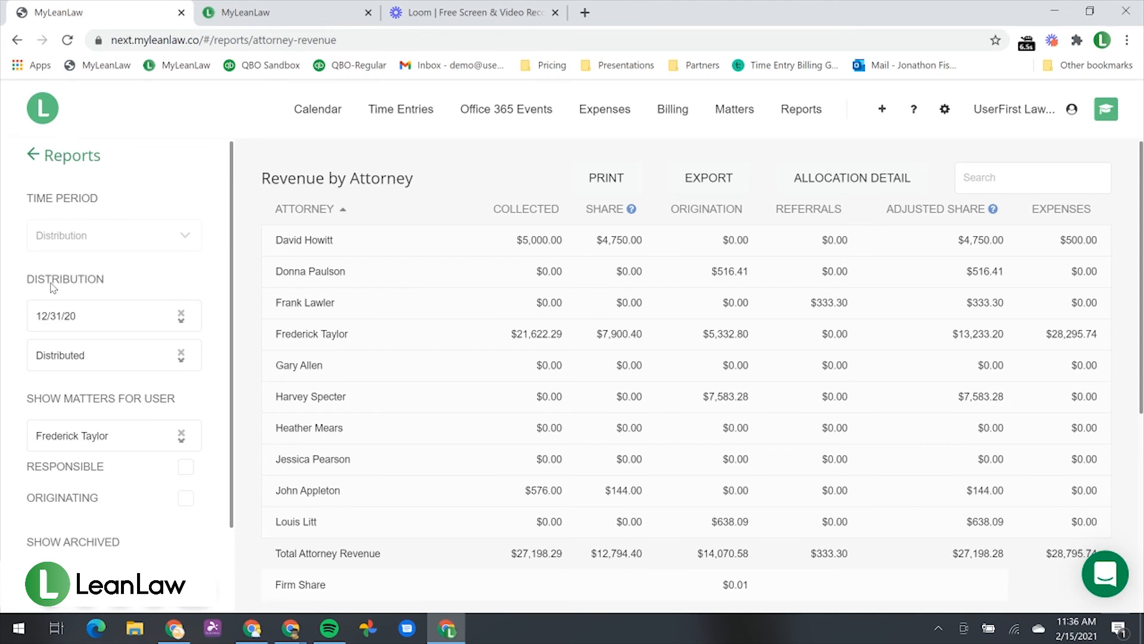
Step: Open the revenue detail for the attorney set in the matters-for-user filter, and briefly show its matter-level breakdown before hiding it again
click(335, 333)
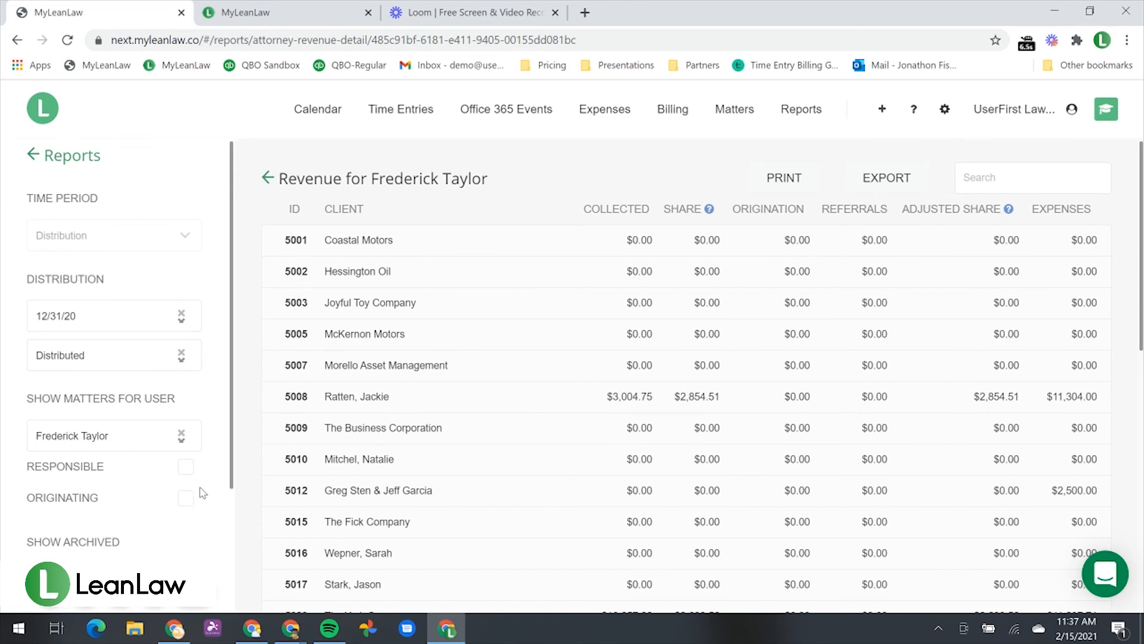
scroll(198, 490, down, 1)
scroll(199, 491, down, 2)
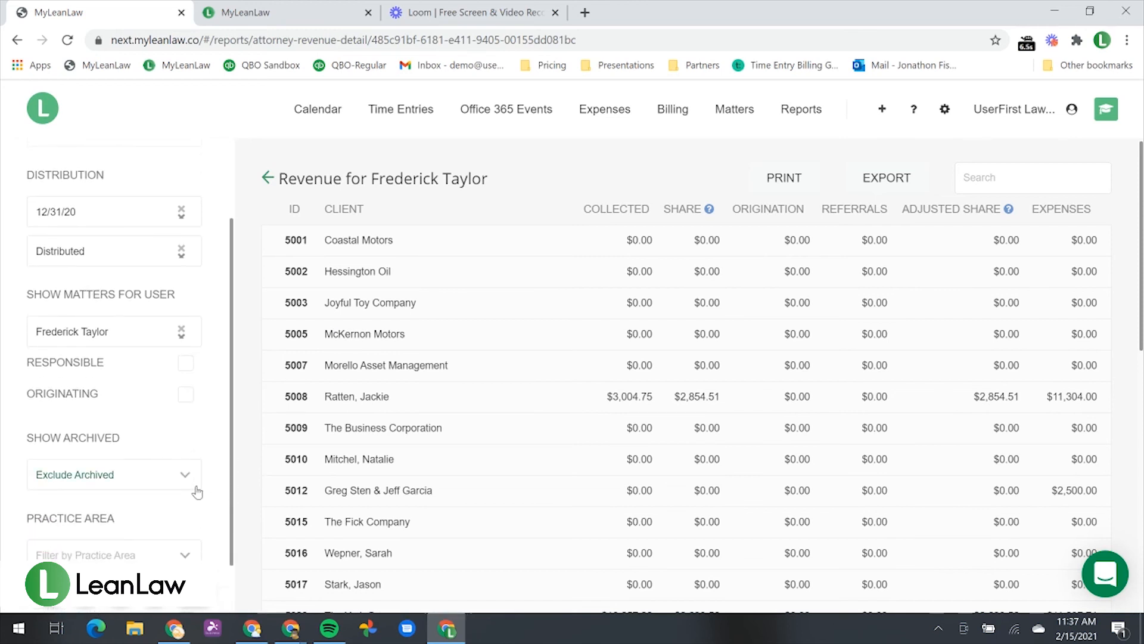
scroll(187, 406, down, 2)
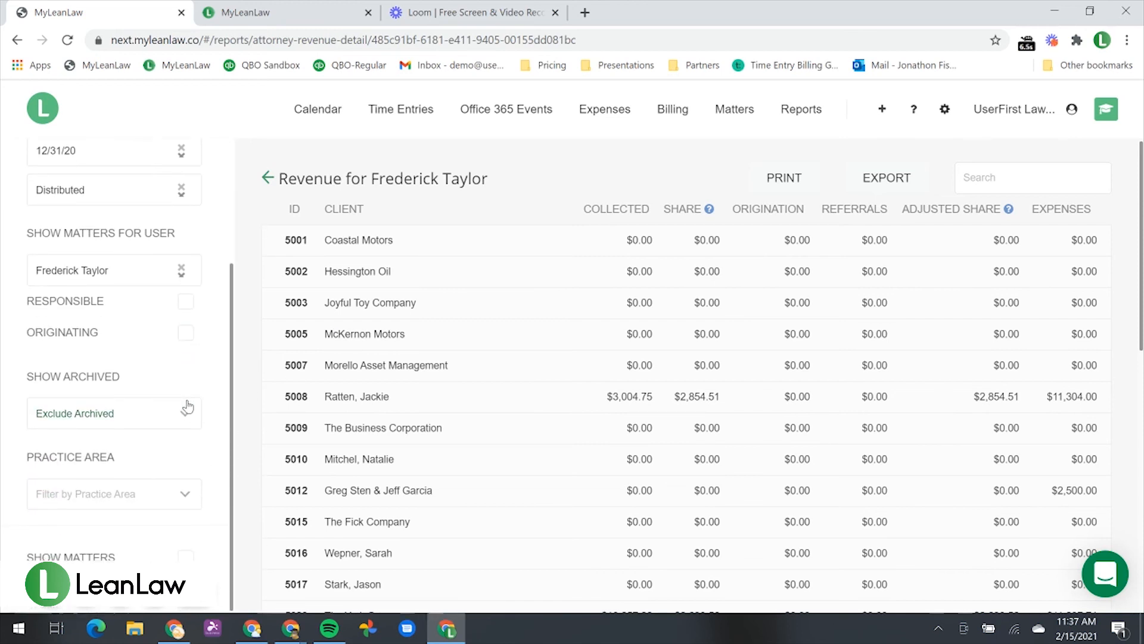
click(190, 556)
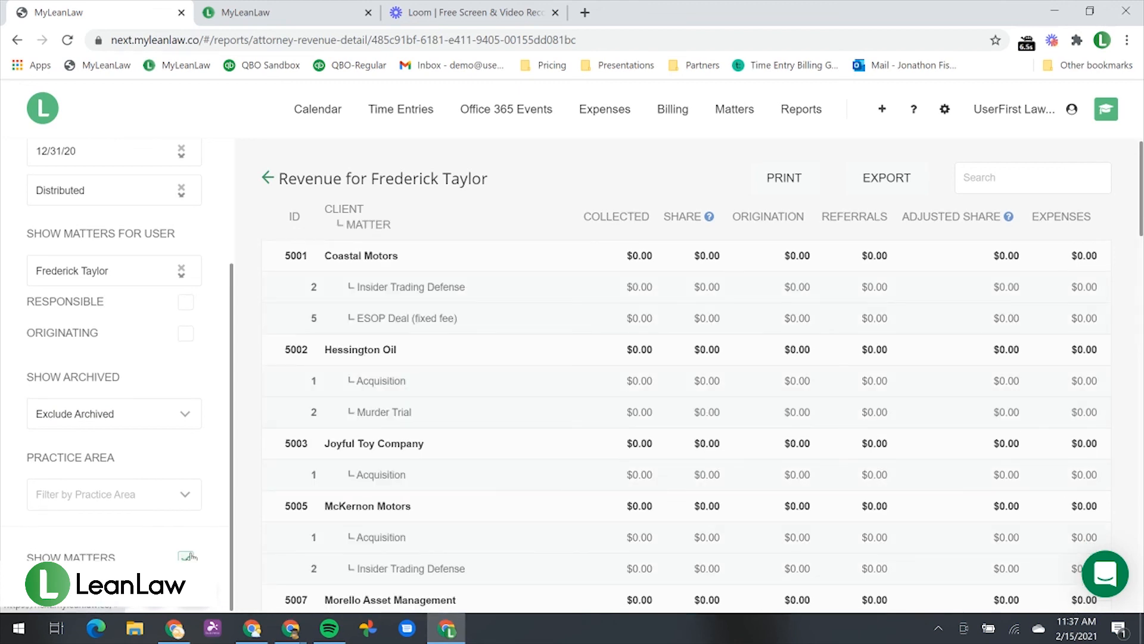
click(192, 557)
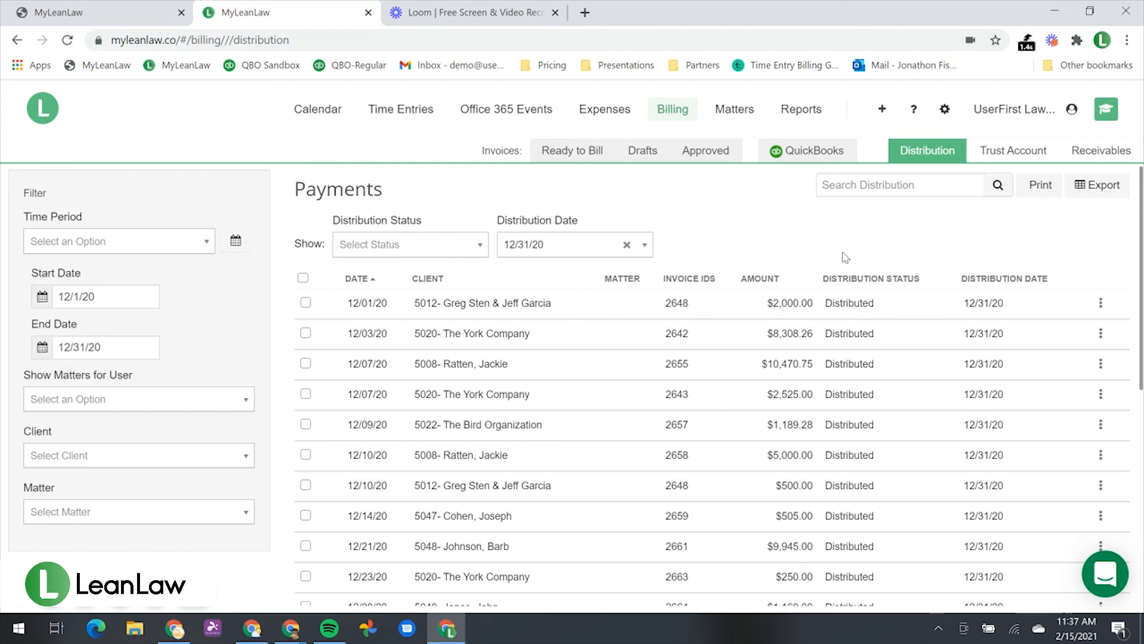
Step: Switch from the payments list to the attorney's collection detail and return to the Revenue by Attorney report
click(188, 11)
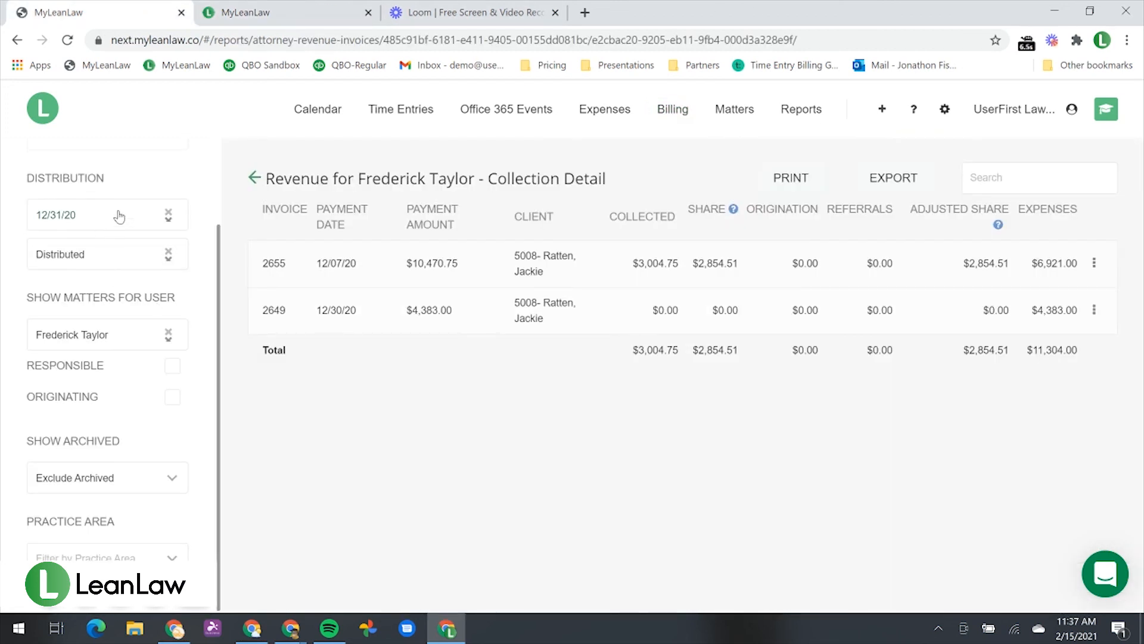
click(254, 178)
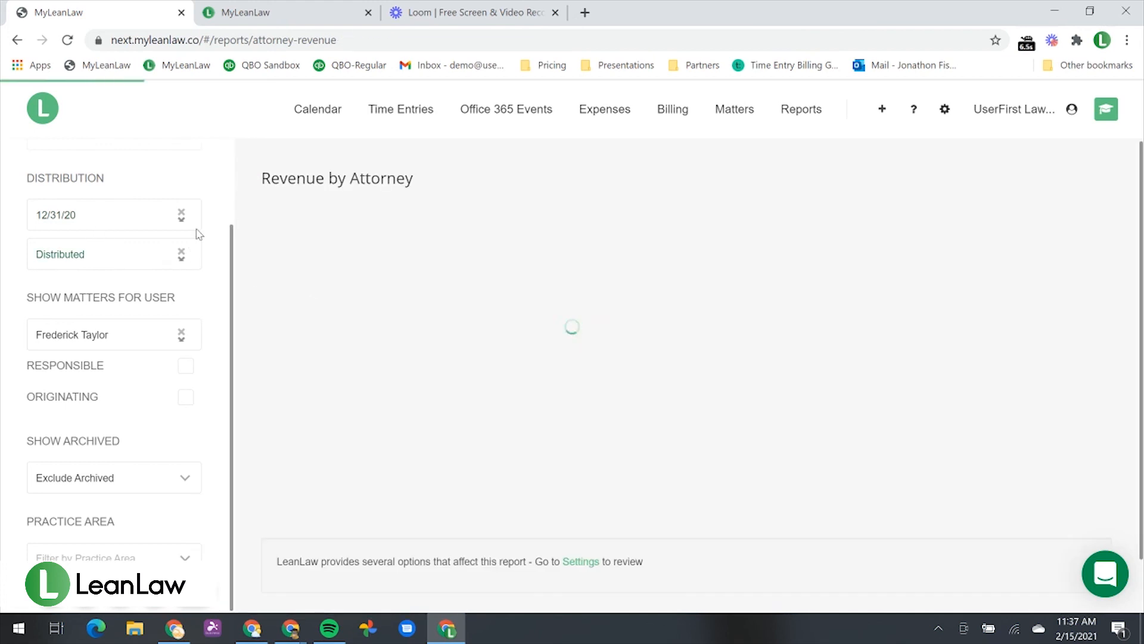